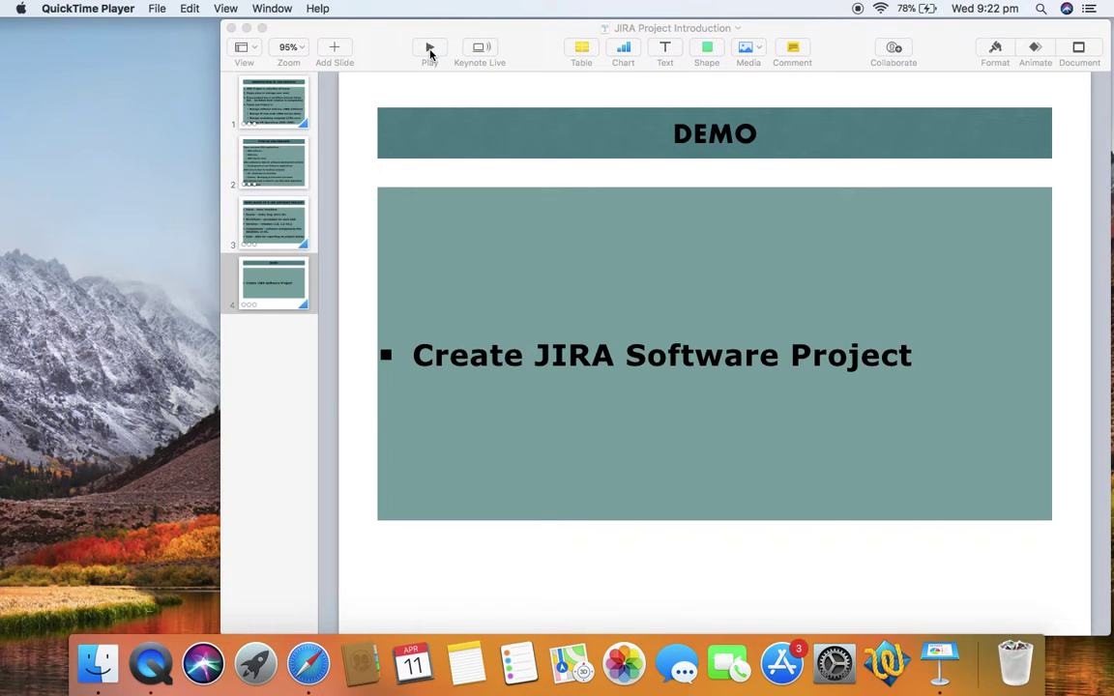
Switch to the JIRA dashboard in the Safari browser and start creating a new project
{"action": "key", "text": "super+Tab"}
{"action": "key", "text": "super+Tab"}
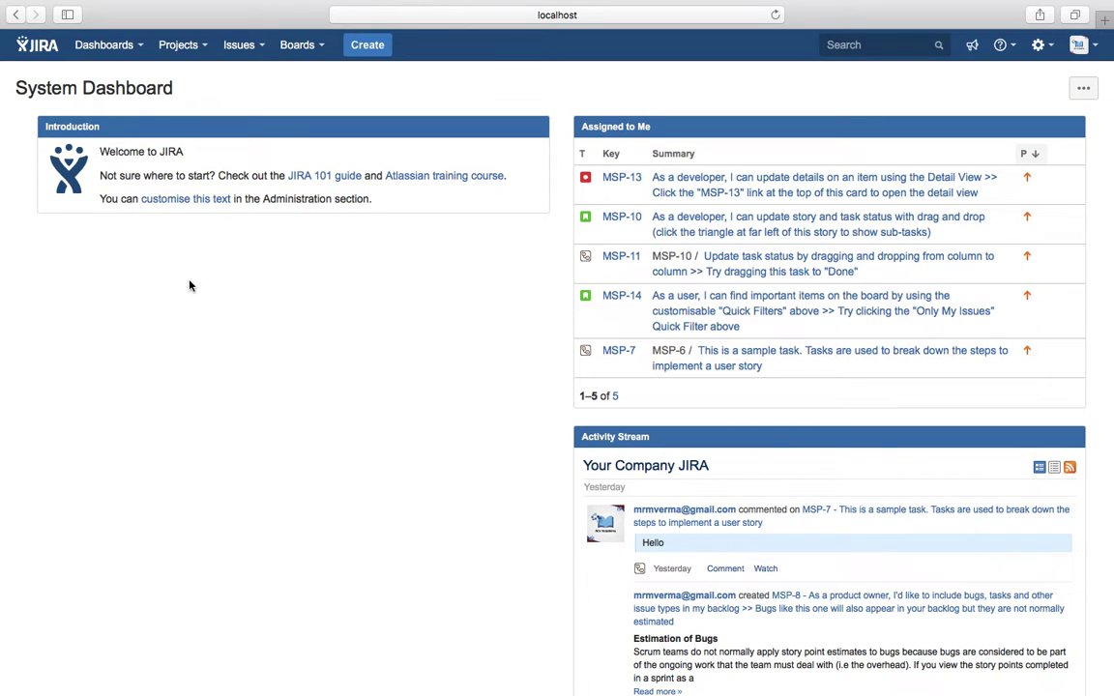
{"action": "left_click", "coordinate": [36, 50]}
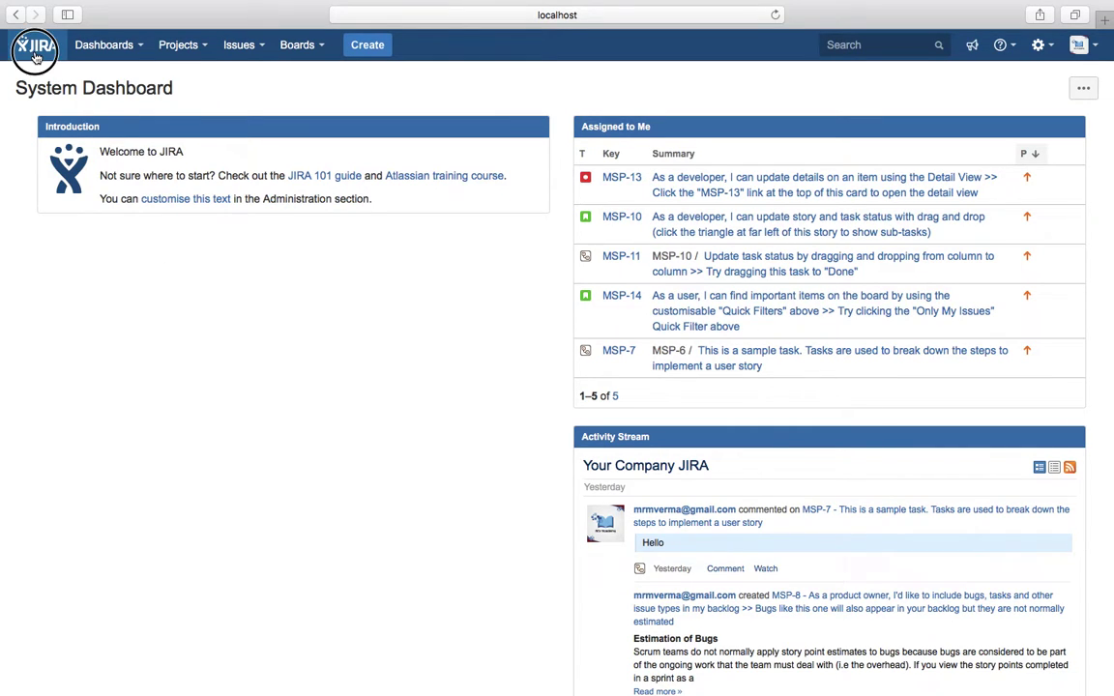
{"action": "left_click", "coordinate": [206, 55]}
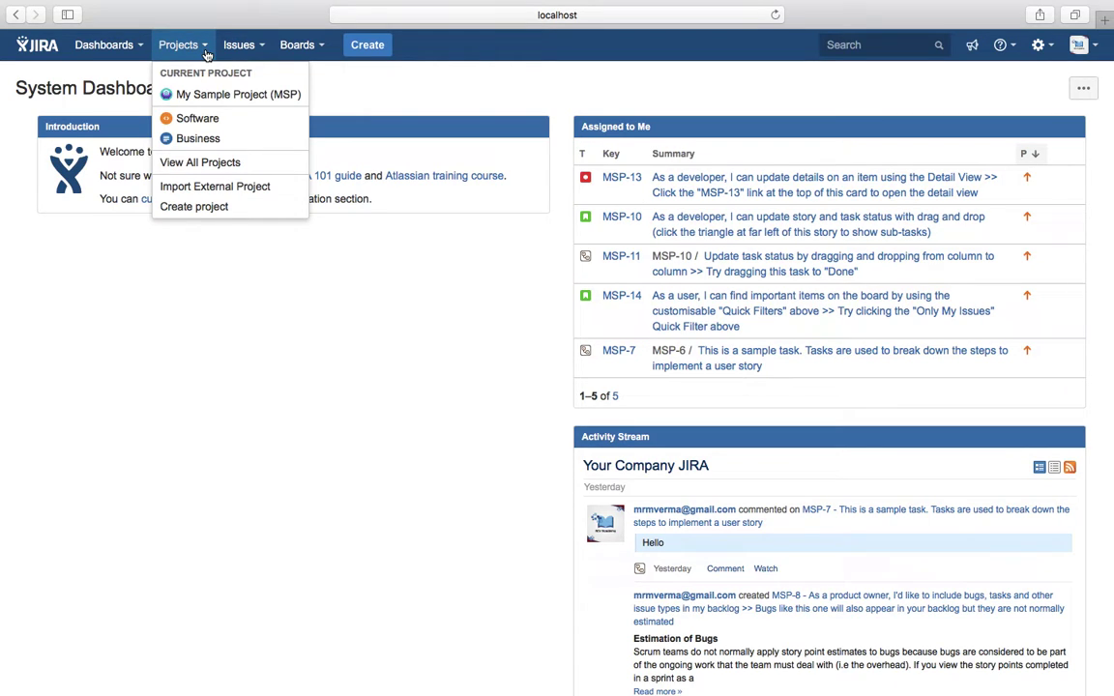
{"action": "left_click", "coordinate": [246, 212]}
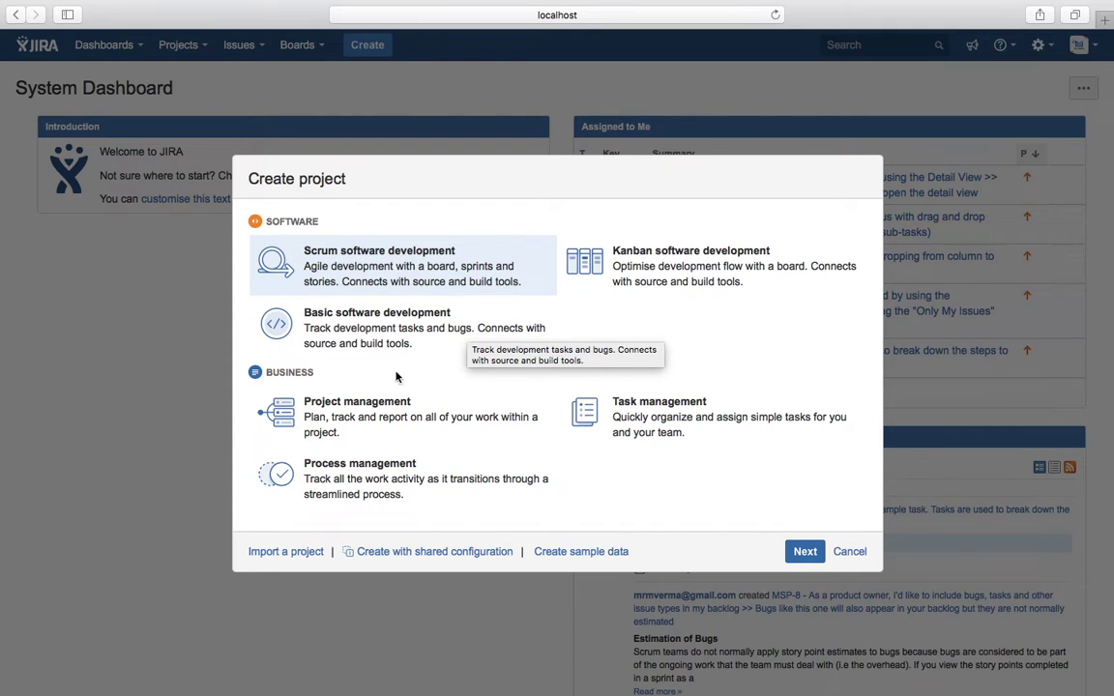
Look through the Project management, Process management and Scrum software development project templates
{"action": "left_click", "coordinate": [371, 425]}
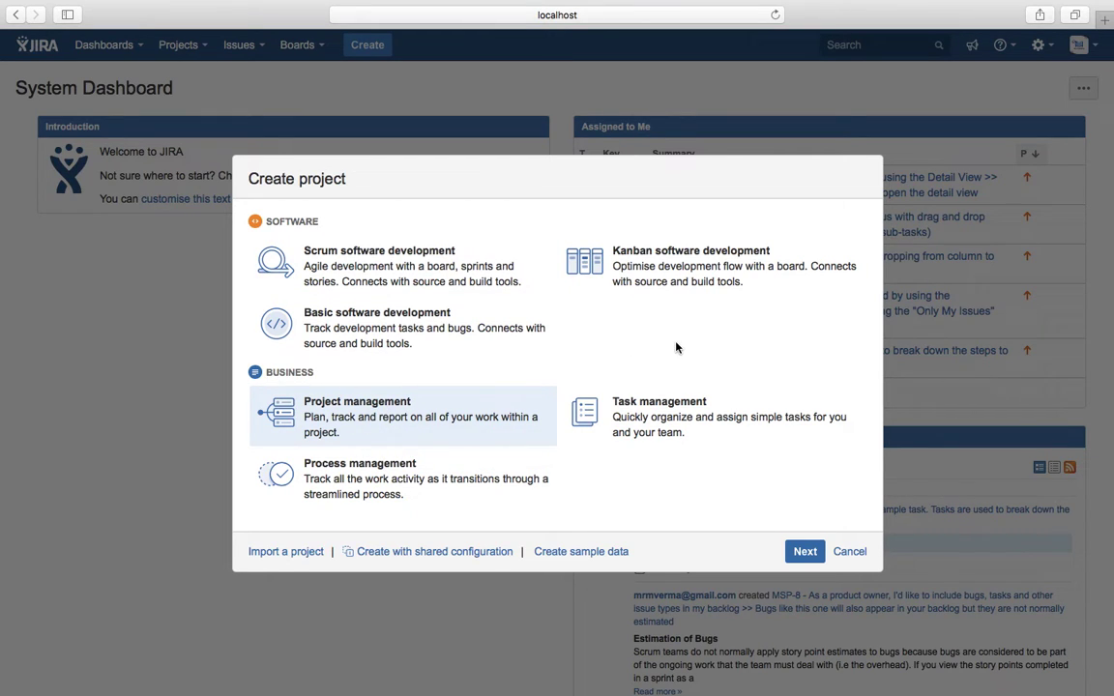
{"action": "left_click", "coordinate": [394, 491]}
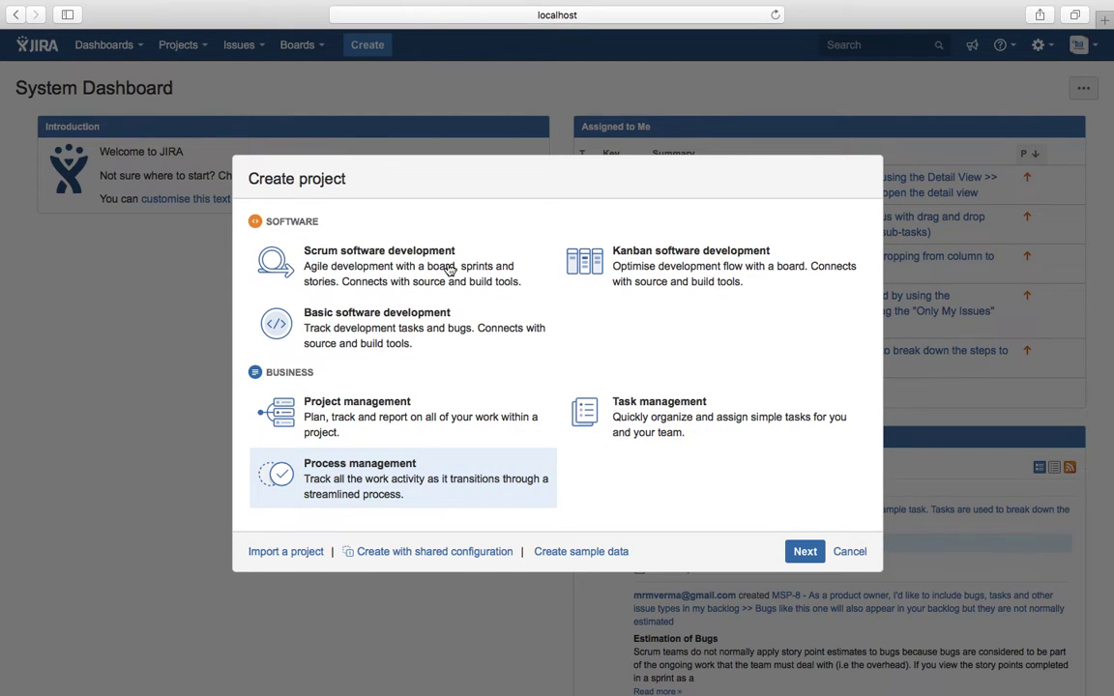
{"action": "left_click", "coordinate": [406, 266]}
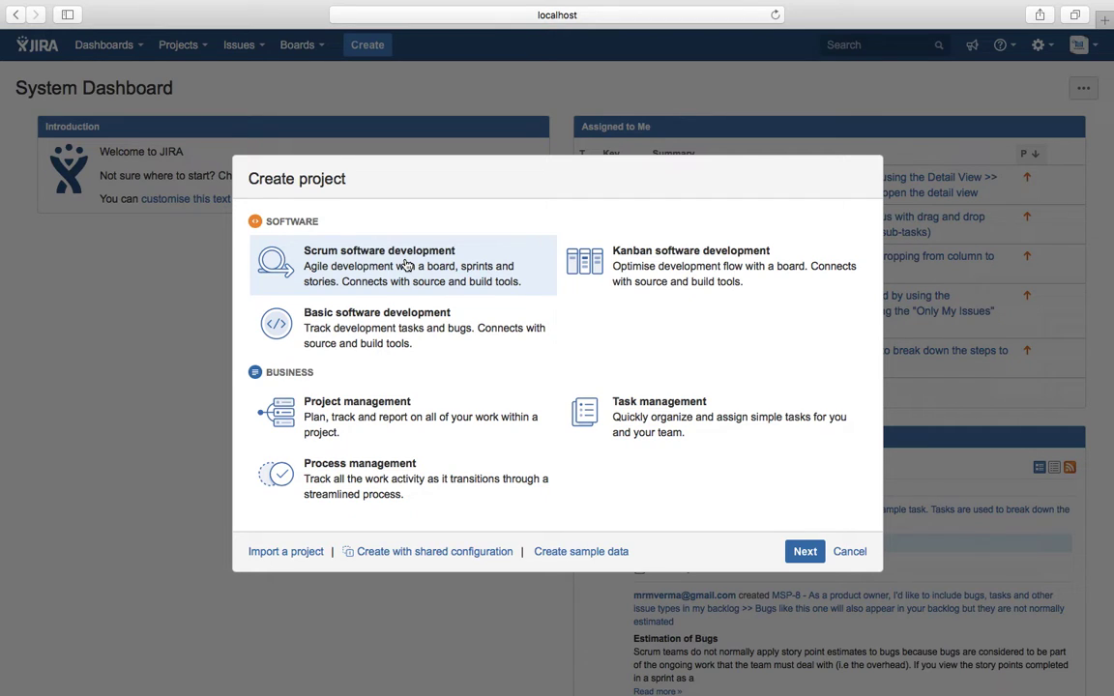
Preview the Scrum software development template's issue types, workflow and naming form, and return to the template list
{"action": "left_click", "coordinate": [805, 556]}
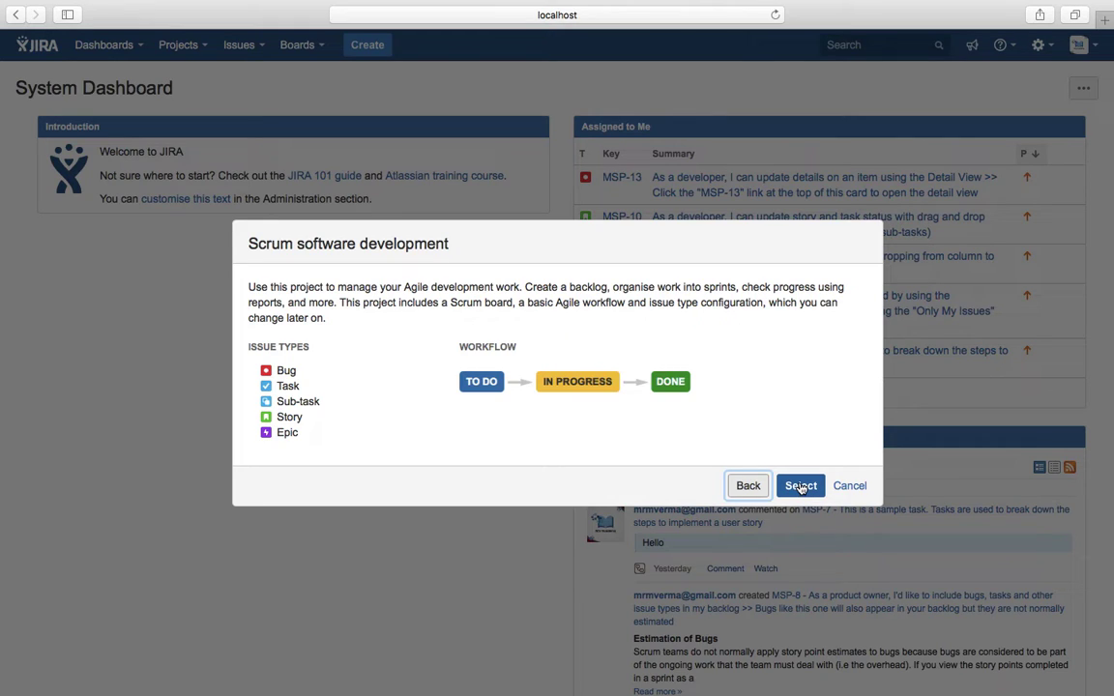
{"action": "left_click", "coordinate": [799, 486]}
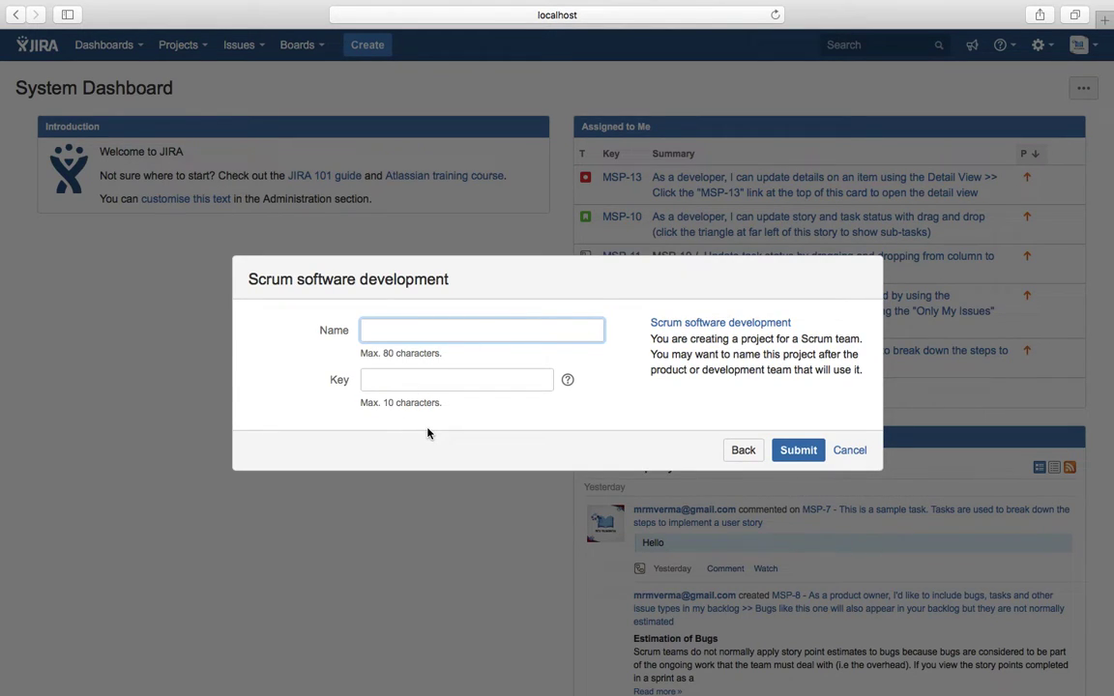
{"action": "left_click", "coordinate": [743, 449]}
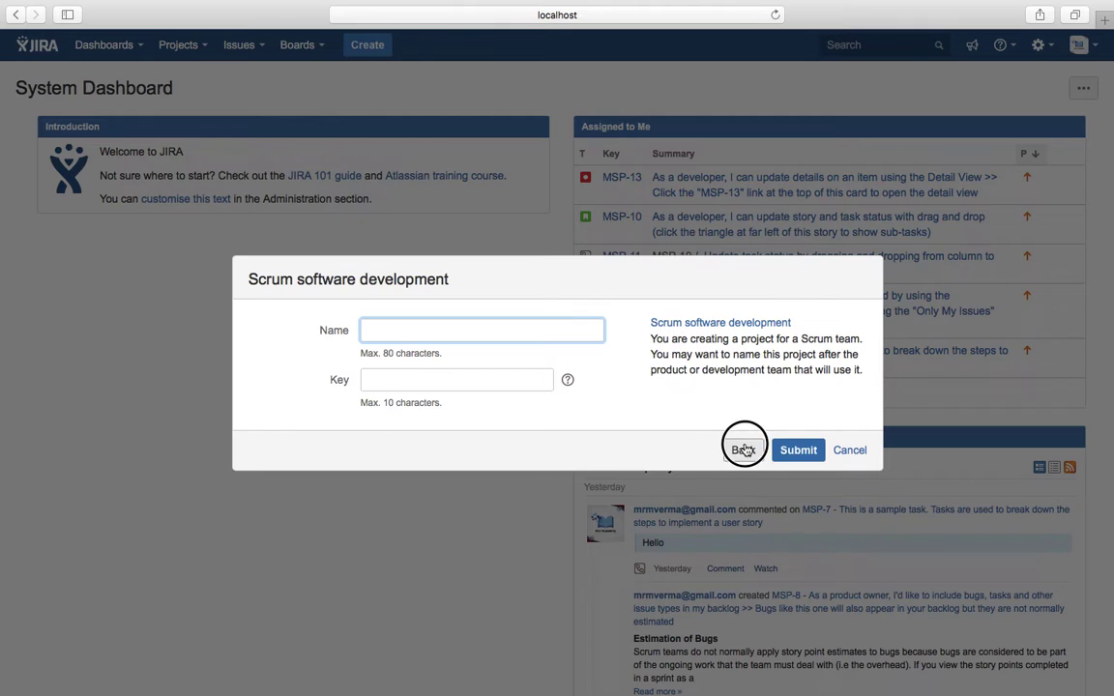
{"action": "left_click", "coordinate": [747, 486]}
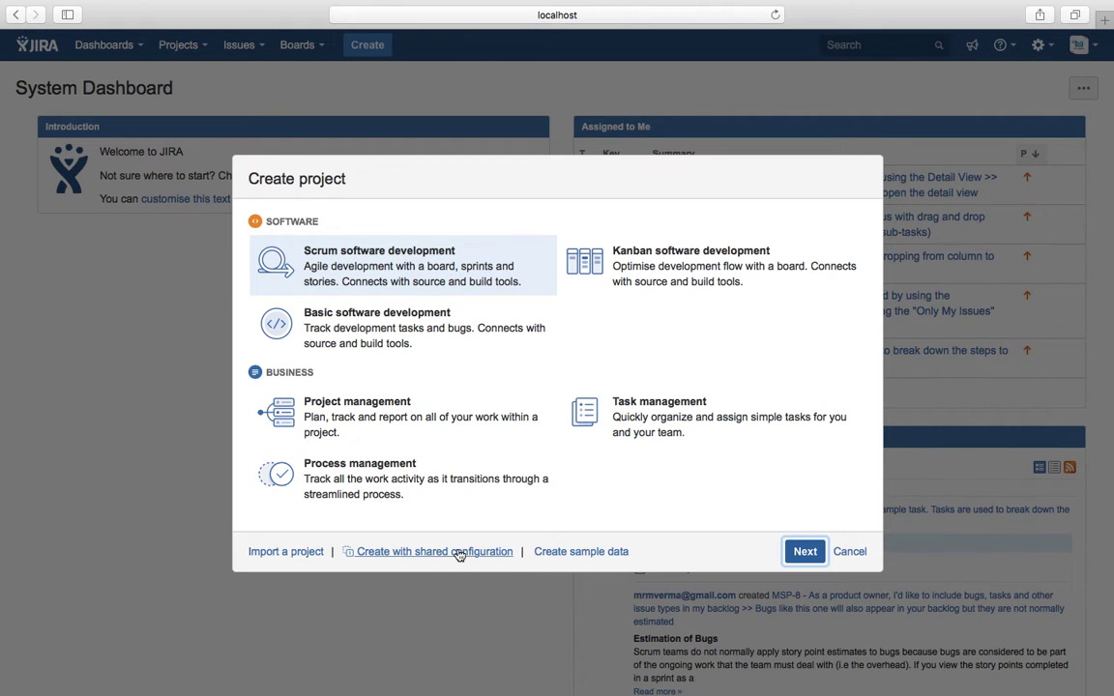
View the project templates offered with sample data and cancel project creation
{"action": "left_click", "coordinate": [609, 552]}
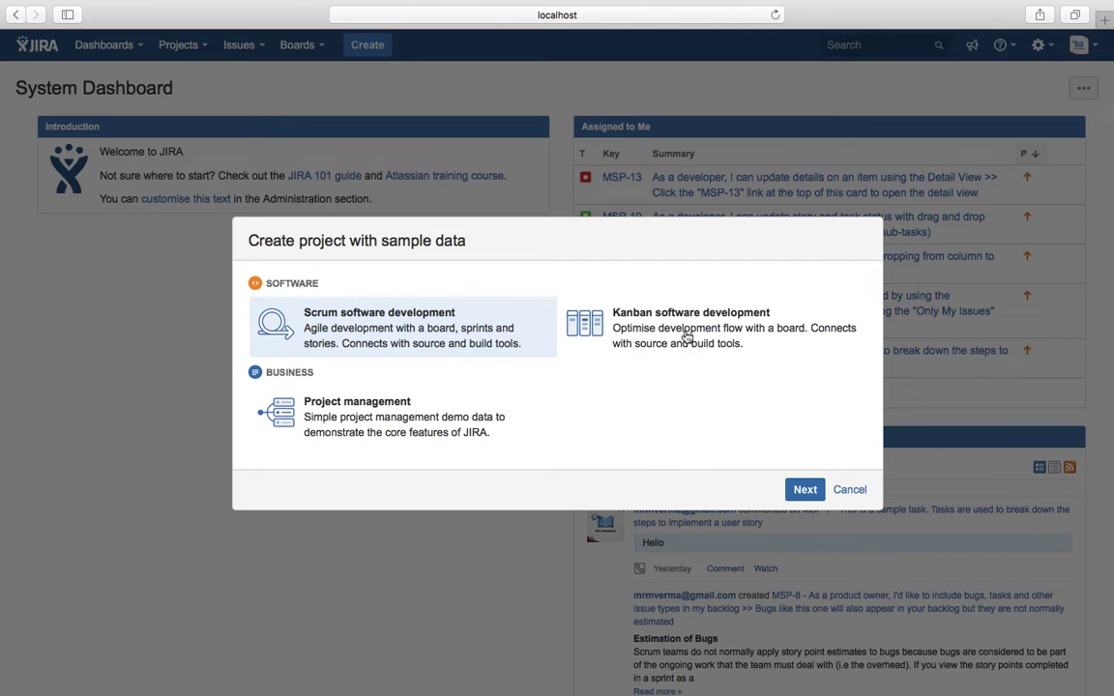
{"action": "left_click", "coordinate": [850, 490]}
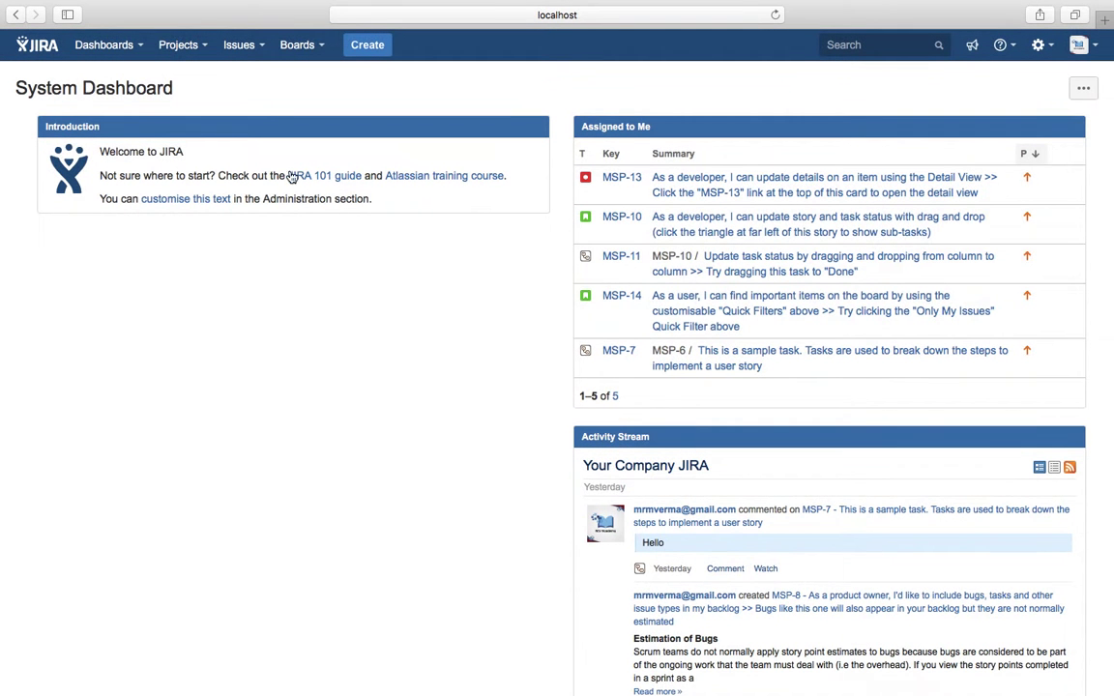
Examine creating a project with shared configuration based on My Sample Project (MSP), and go back to the project templates
{"action": "left_click", "coordinate": [180, 44]}
{"action": "left_click", "coordinate": [216, 207]}
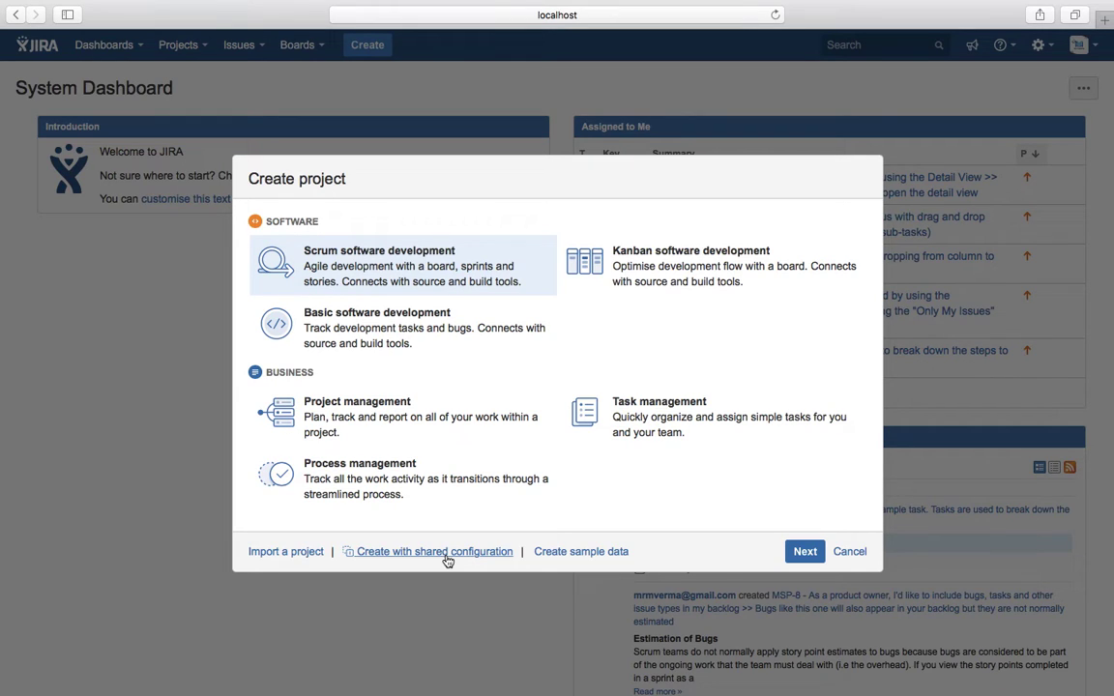
{"action": "left_click", "coordinate": [447, 561]}
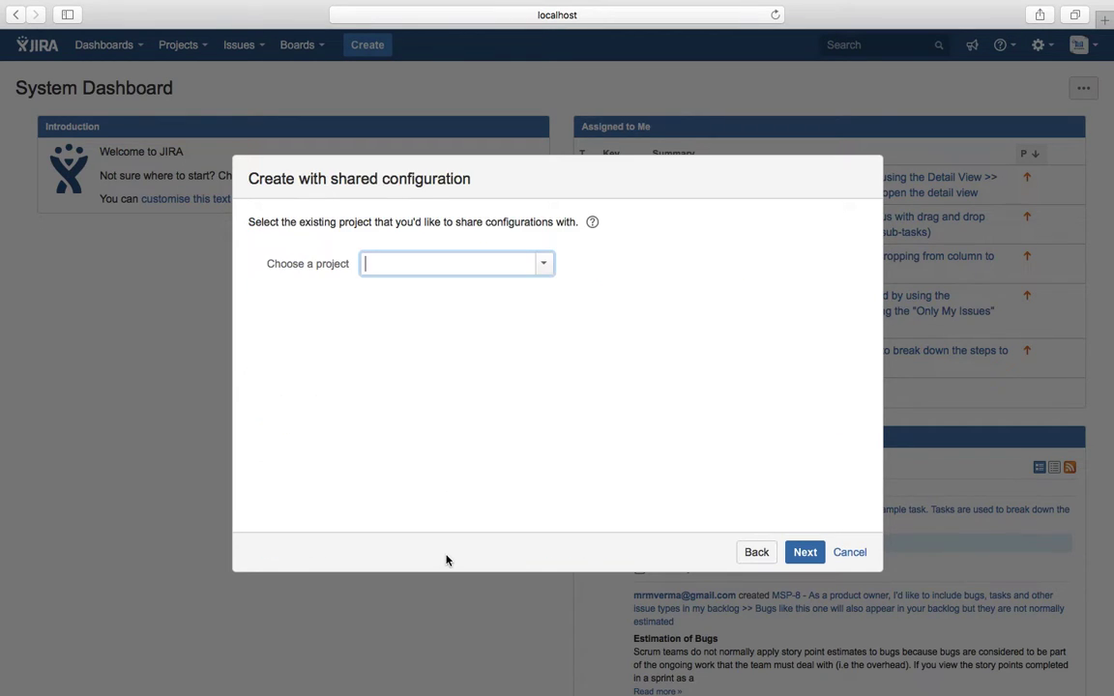
{"action": "left_click", "coordinate": [545, 266]}
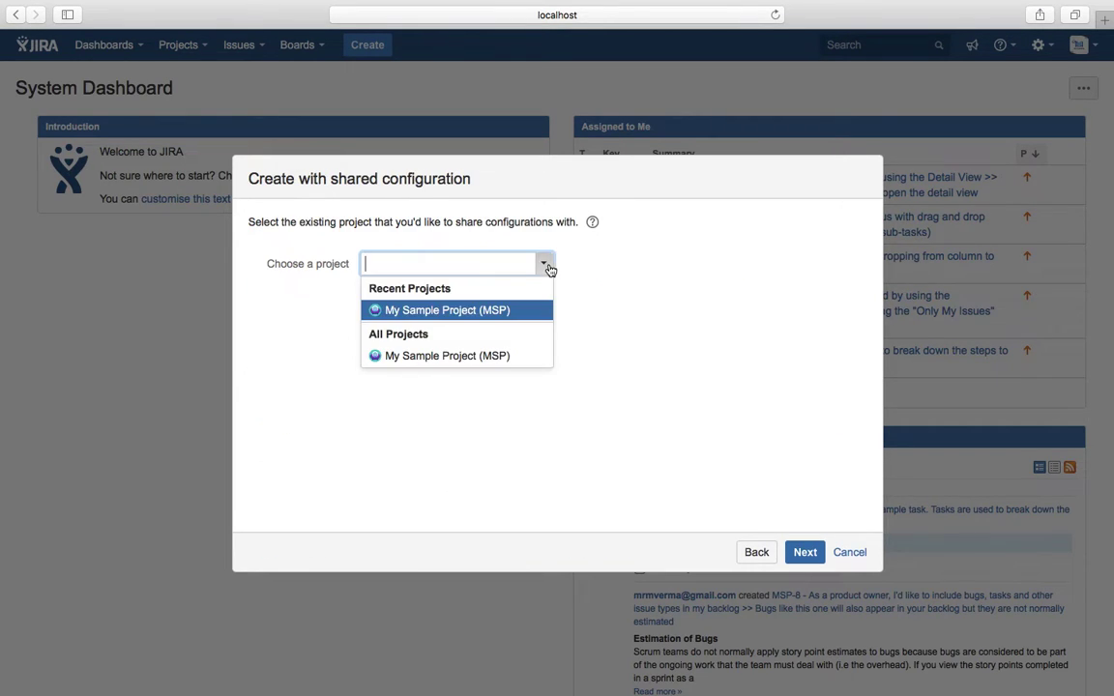
{"action": "left_click", "coordinate": [473, 317]}
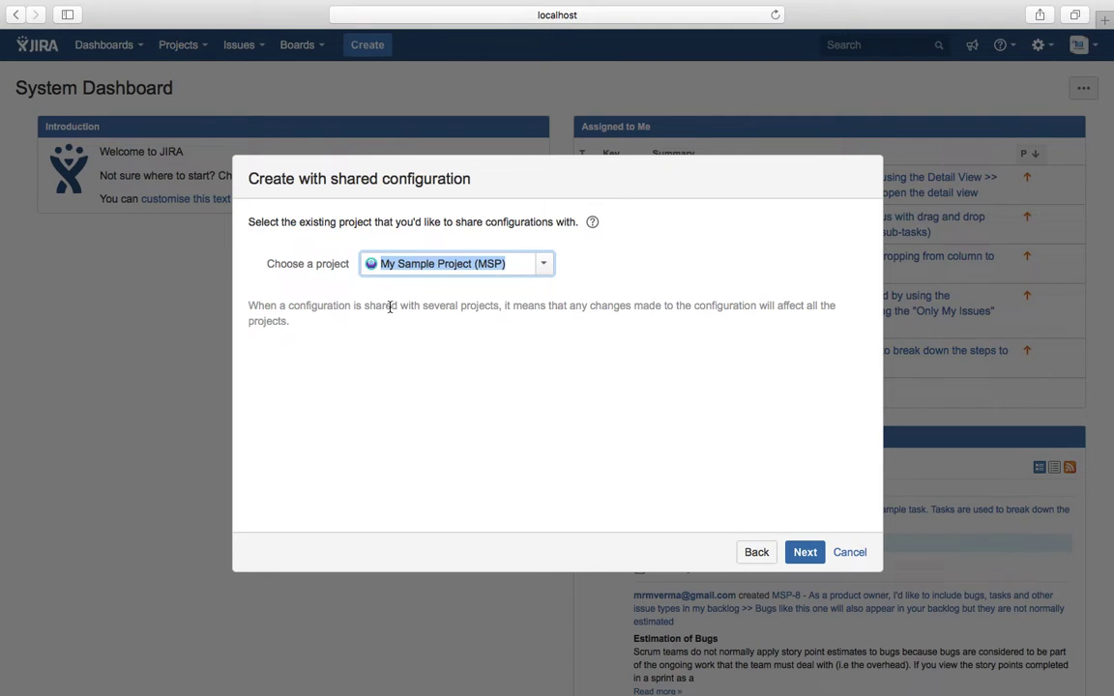
{"action": "left_click_drag", "start_coordinate": [391, 307], "coordinate": [446, 334]}
{"action": "left_click", "coordinate": [445, 335]}
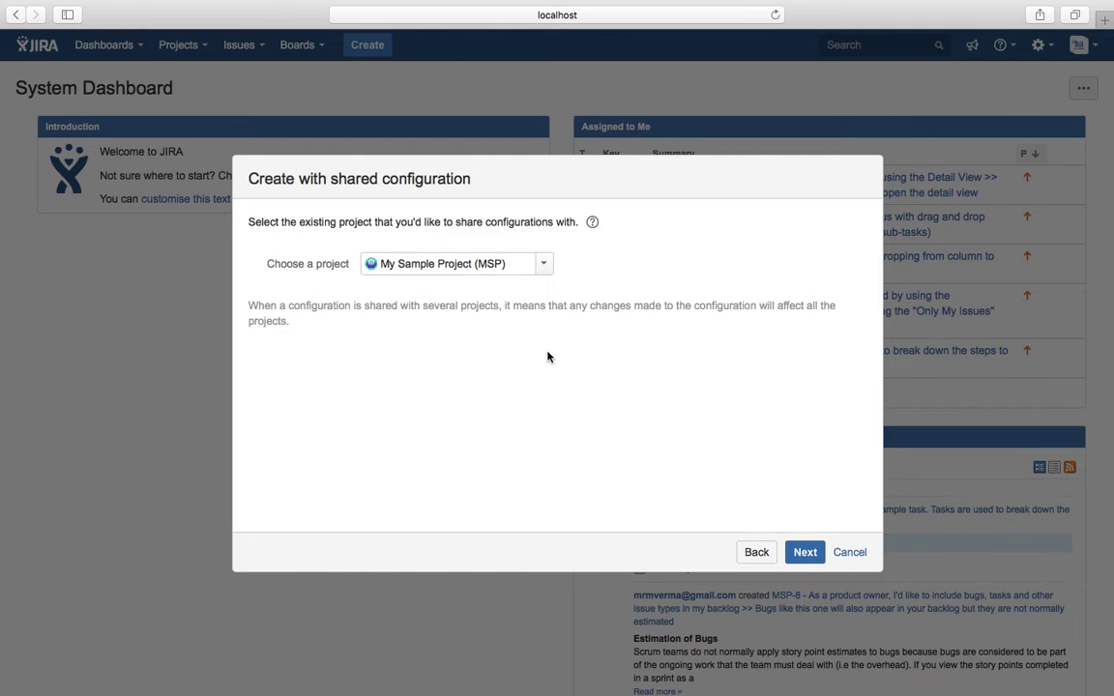
{"action": "left_click", "coordinate": [755, 558]}
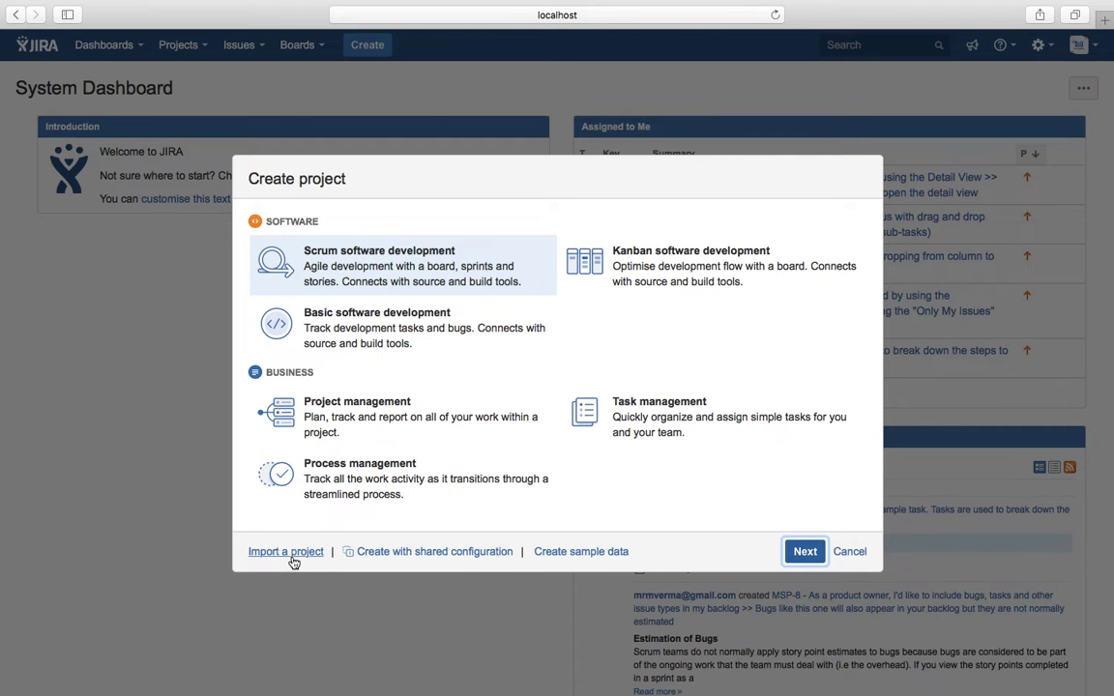
Open the project import wizard, enter the administrator password for access, and review the products available as import sources
{"action": "left_click", "coordinate": [288, 552]}
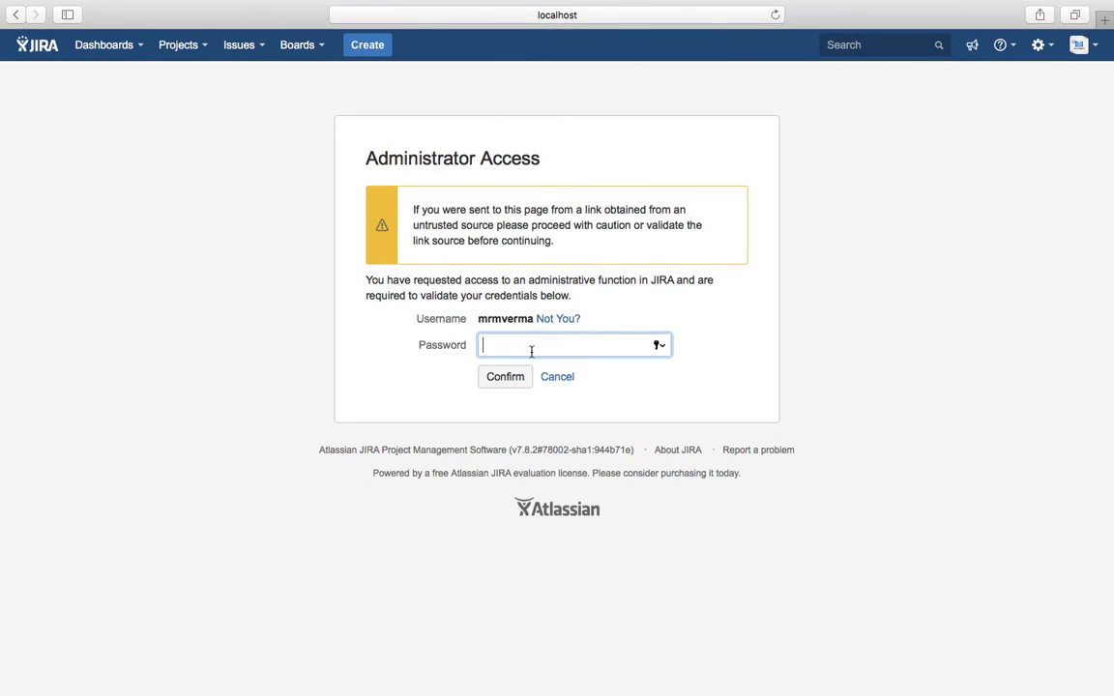
{"action": "type", "text": "•••••••••"}
{"action": "left_click", "coordinate": [501, 377]}
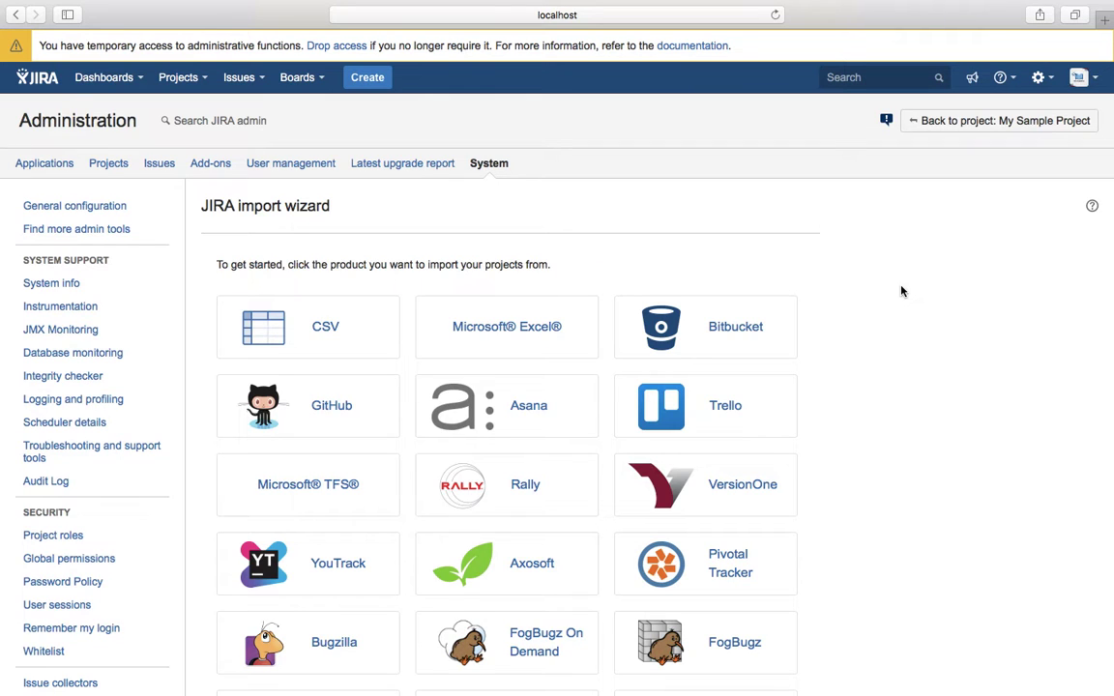
{"action": "scroll", "coordinate": [952, 400], "scroll_direction": "down", "scroll_amount": 2}
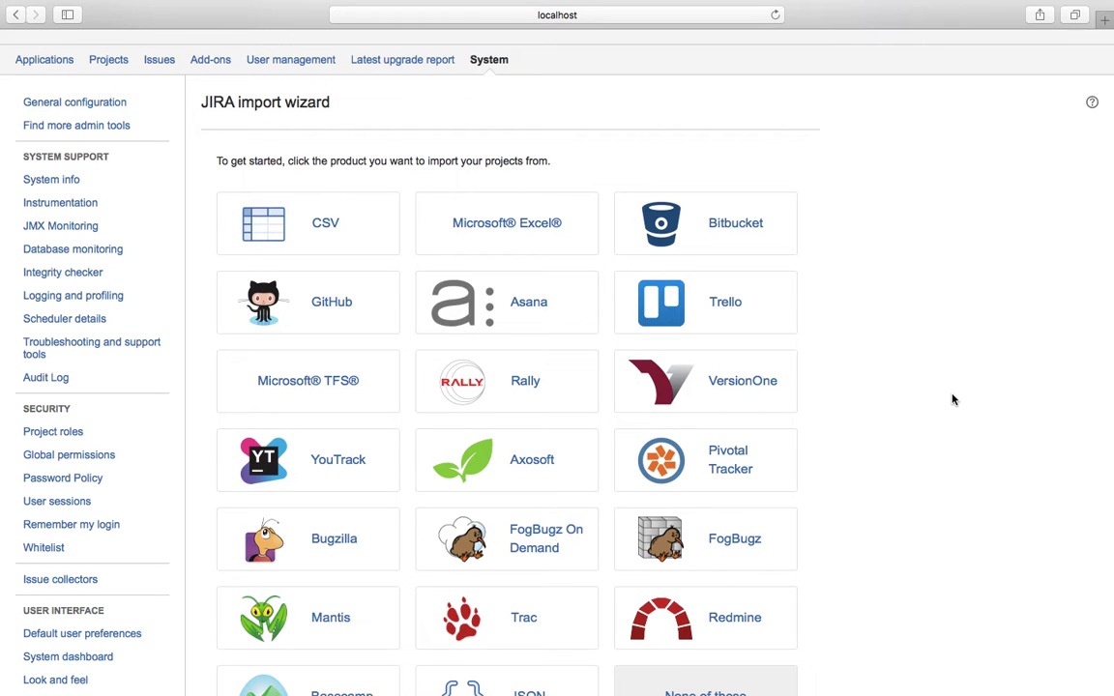
Leave the import wizard and start a new project using the Scrum software development template
{"action": "scroll", "coordinate": [953, 399], "scroll_direction": "up", "scroll_amount": 2}
{"action": "left_click", "coordinate": [955, 121]}
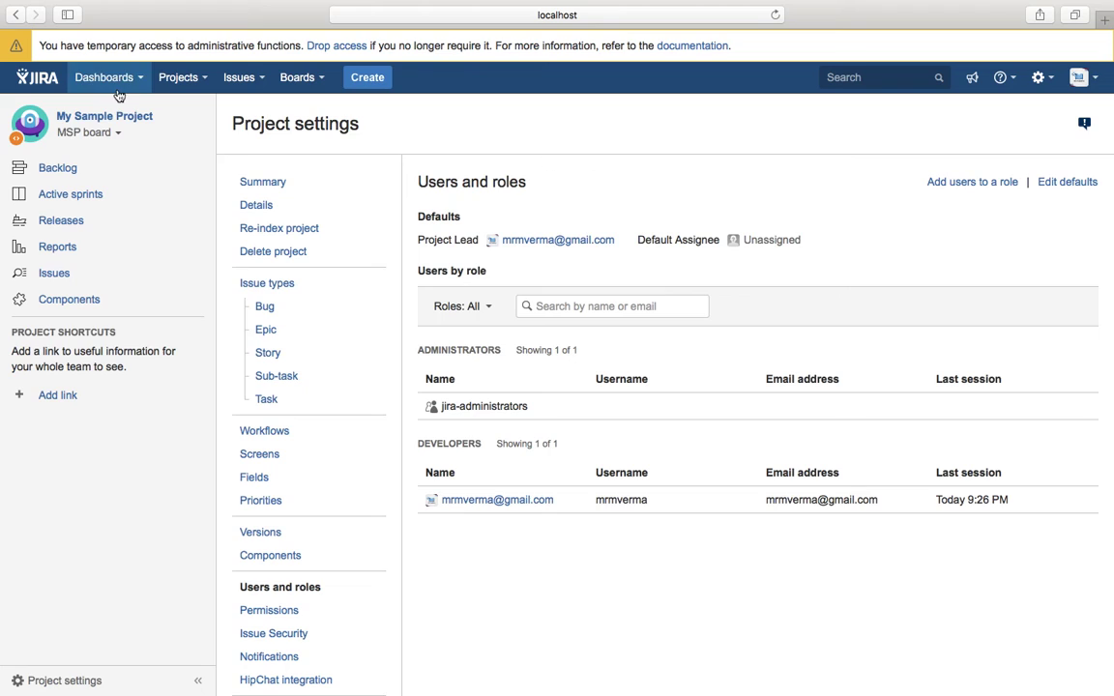
{"action": "left_click", "coordinate": [180, 78]}
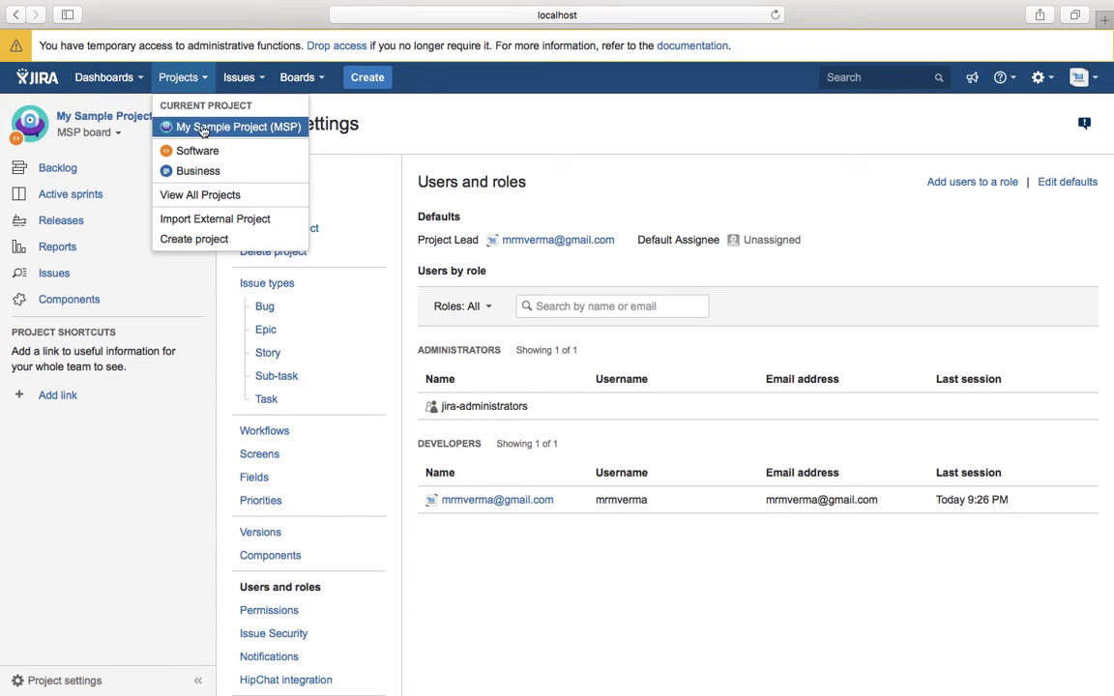
{"action": "left_click", "coordinate": [218, 245]}
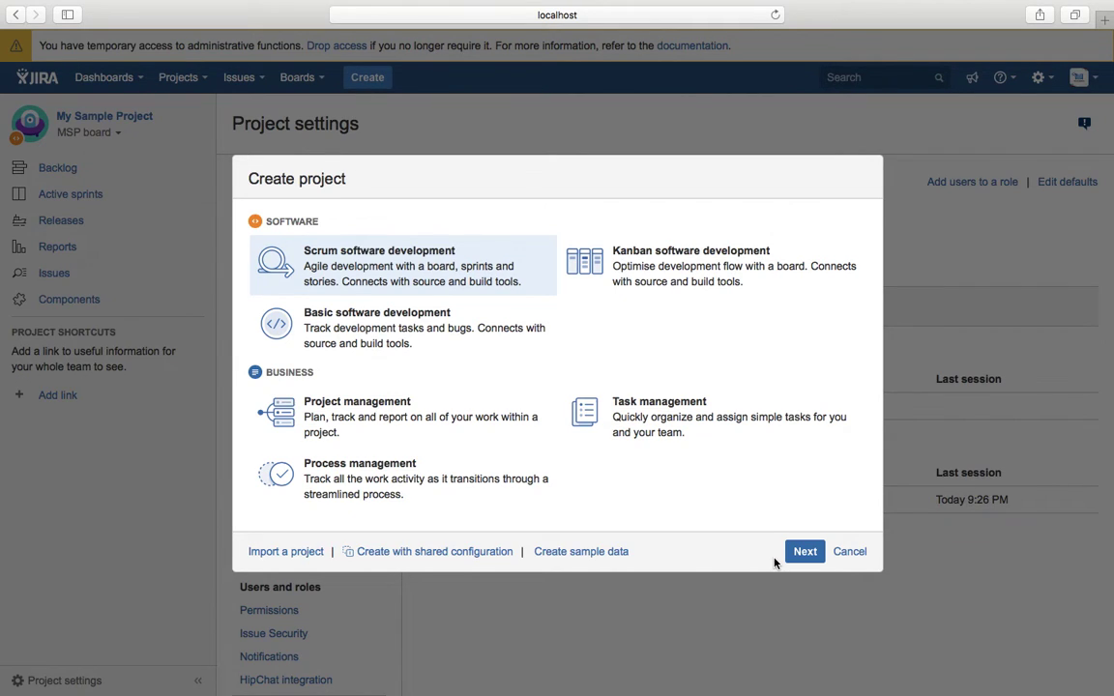
{"action": "left_click", "coordinate": [801, 559]}
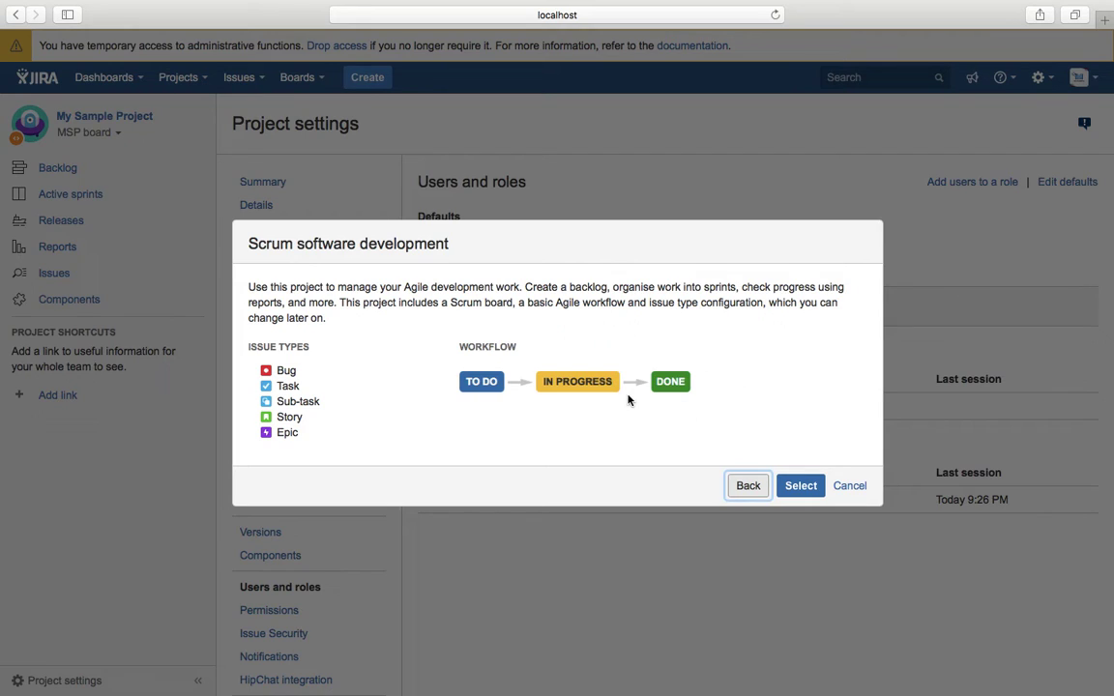
{"action": "left_click", "coordinate": [798, 488]}
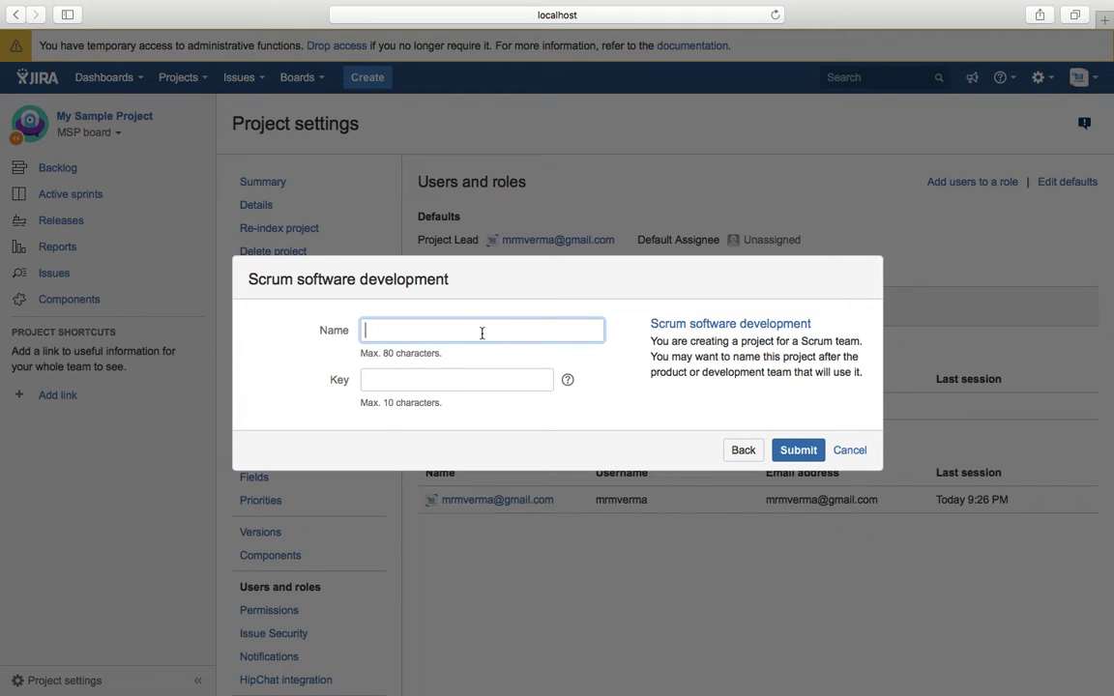
Create the Scrum project with the name Test Project and the key TPP
{"action": "type", "text": "Test Project"}
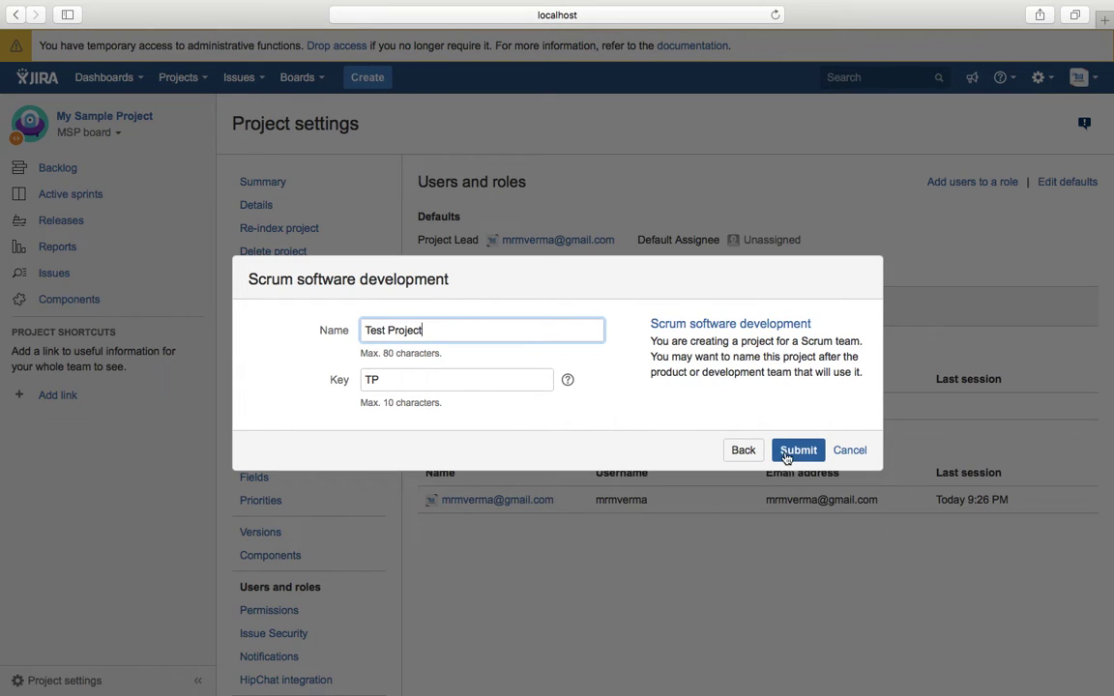
{"action": "left_click", "coordinate": [377, 380]}
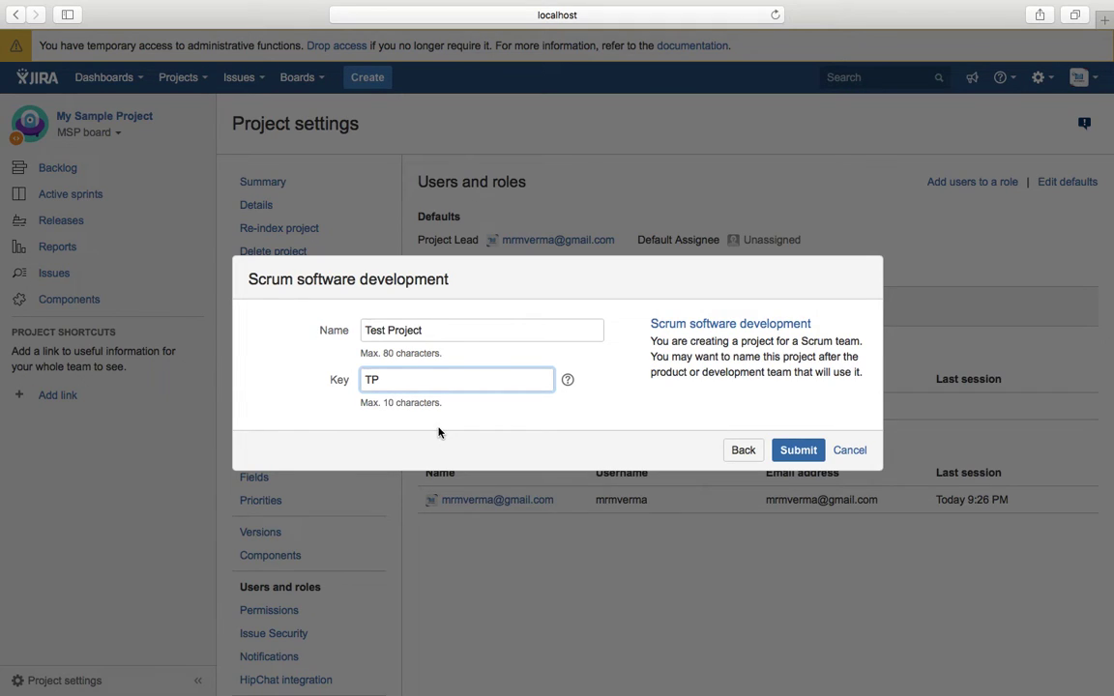
{"action": "type", "text": "P"}
{"action": "left_click", "coordinate": [798, 460]}
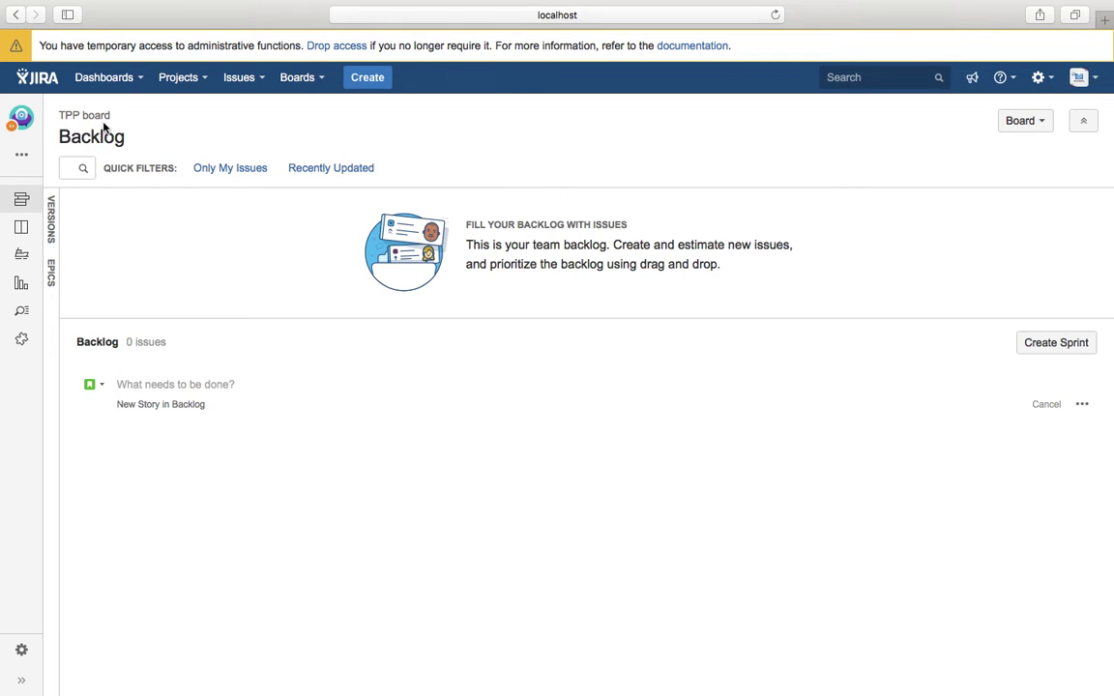
{"action": "left_click_drag", "start_coordinate": [60, 116], "coordinate": [122, 114]}
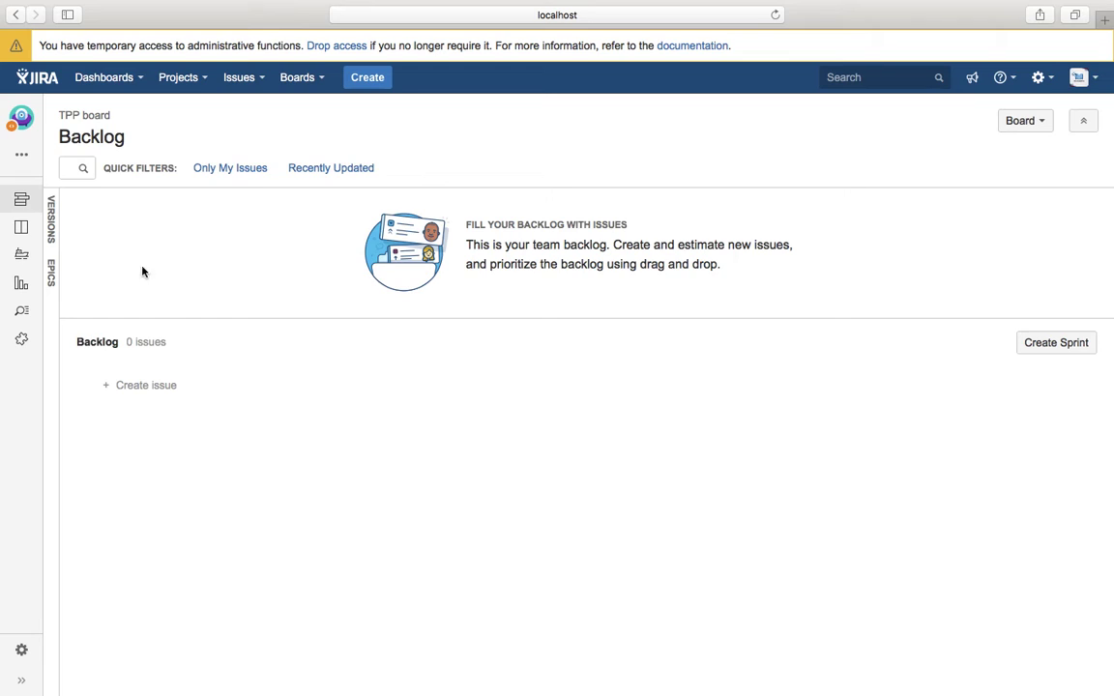